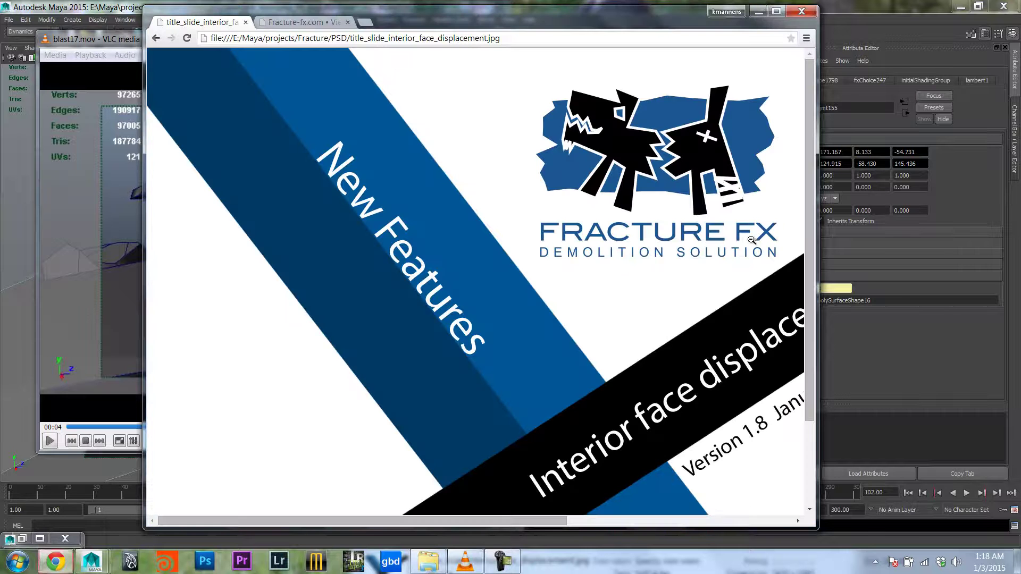
Put the browser aside, enlarge the media player and review the blast17.mov playblast of the tower collapse
left_click(758, 12)
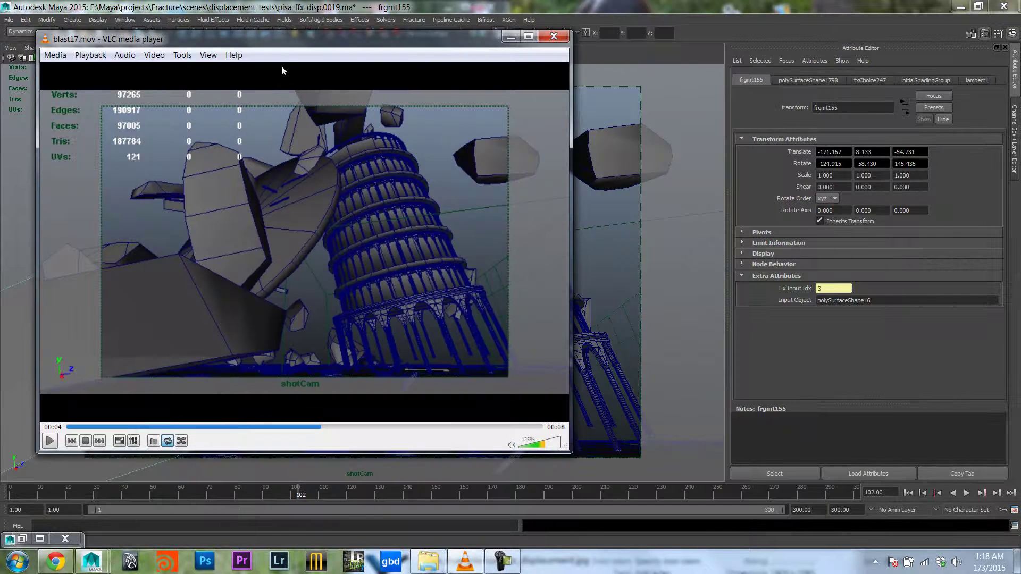
left_click_drag(287, 42, 324, 32)
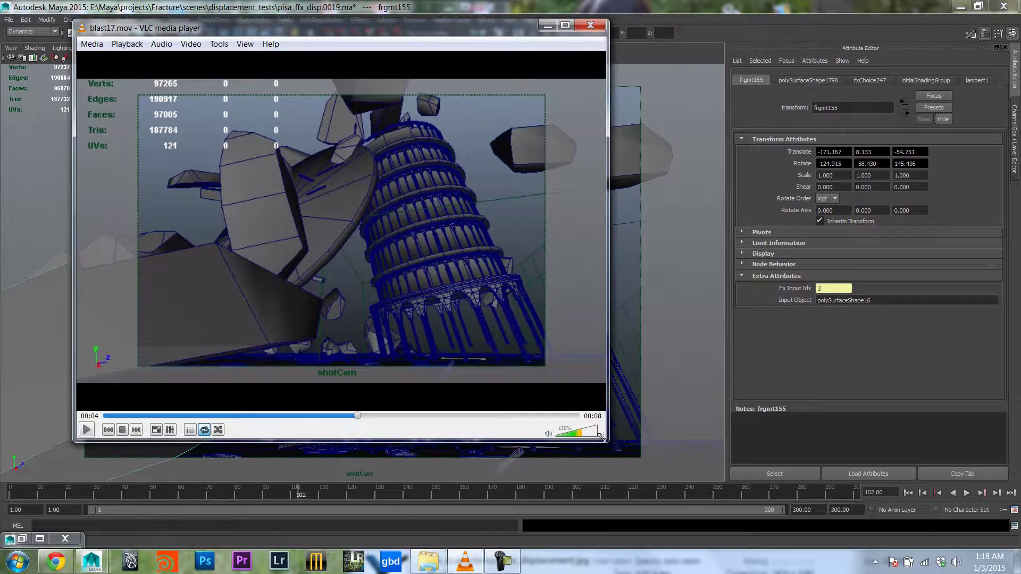
left_click_drag(600, 436, 645, 450)
key("space")
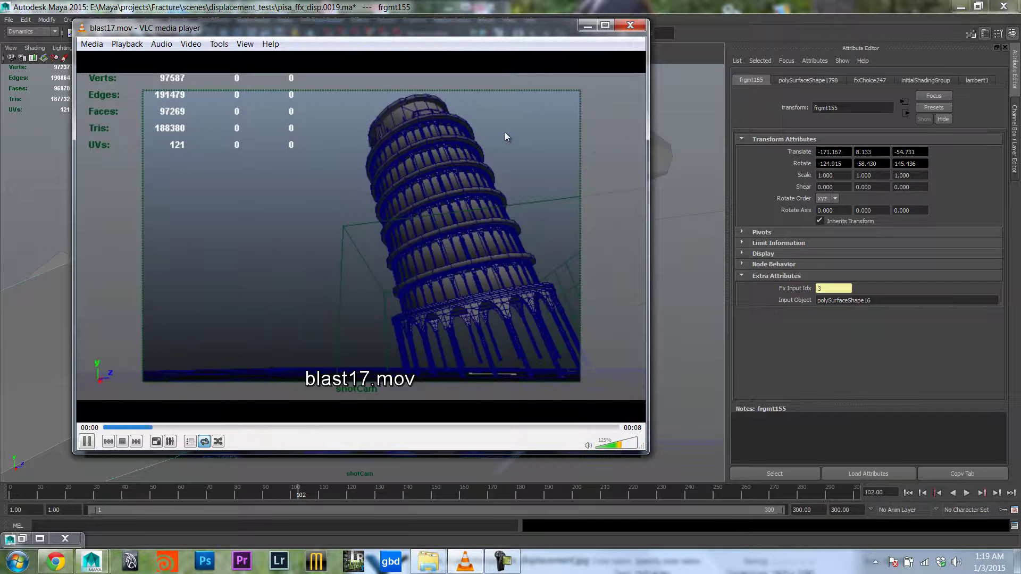
left_click(585, 25)
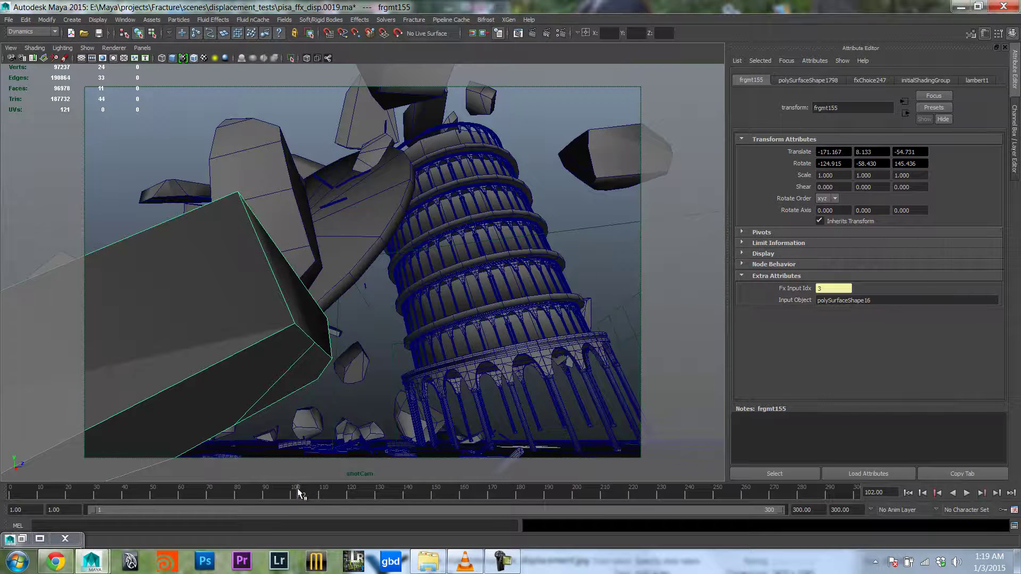
Review the collapse simulation in Maya, select a fragment near the tower's top and move playback to frame 78
left_click_drag(300, 494, 47, 459)
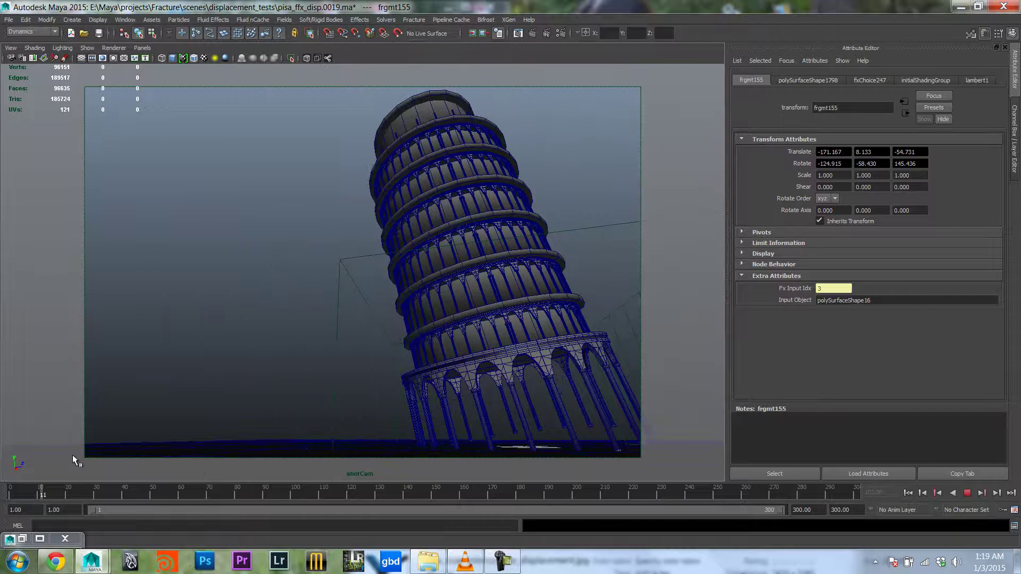
key("Escape")
left_click(415, 110)
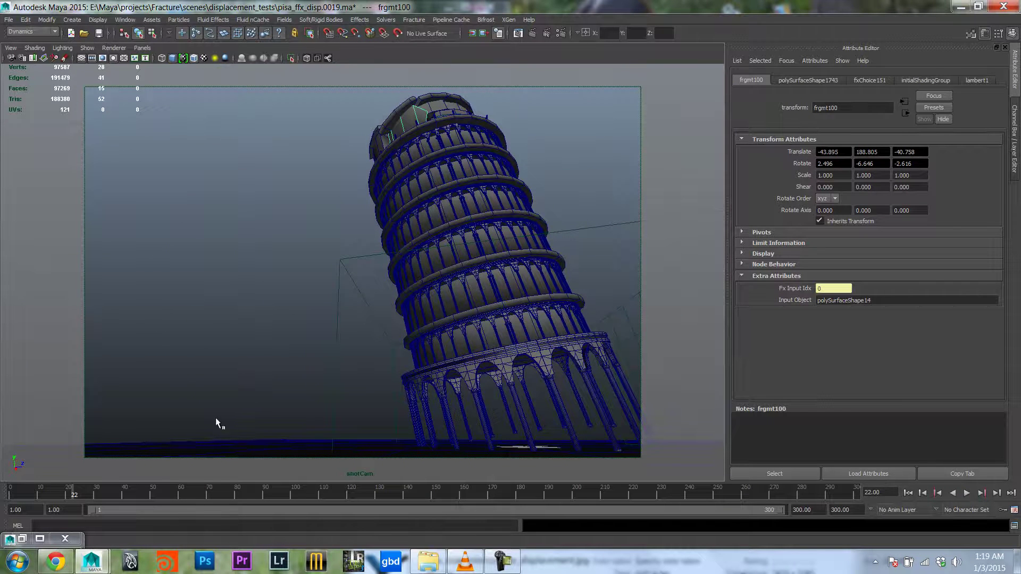
key("alt+v")
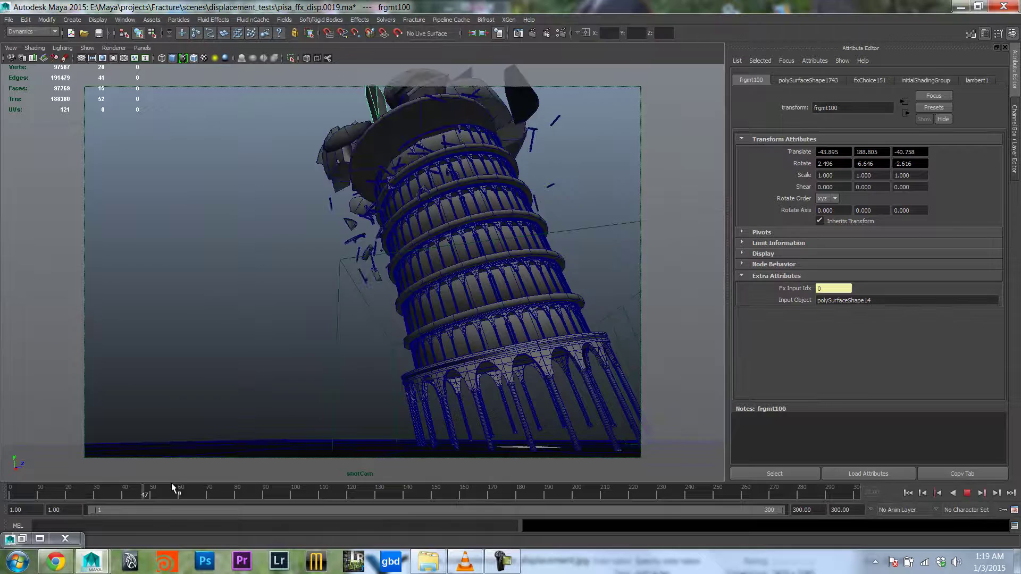
key("alt+v")
left_click_drag(306, 470, 232, 464)
Open the fxWorld1 settings and select the main_rotundaGeo break properties
key("ctrl+f")
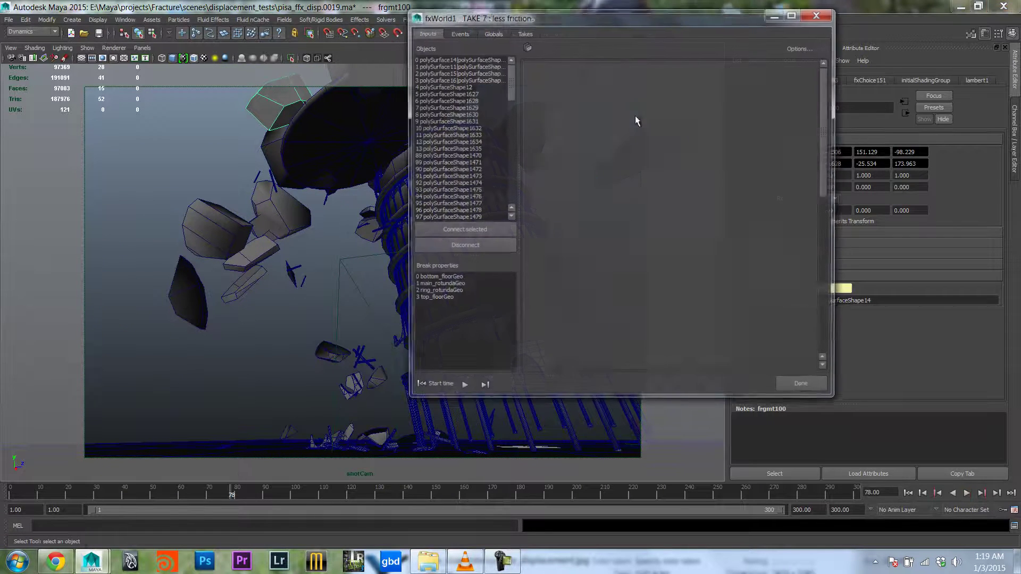
left_click_drag(552, 15, 581, 9)
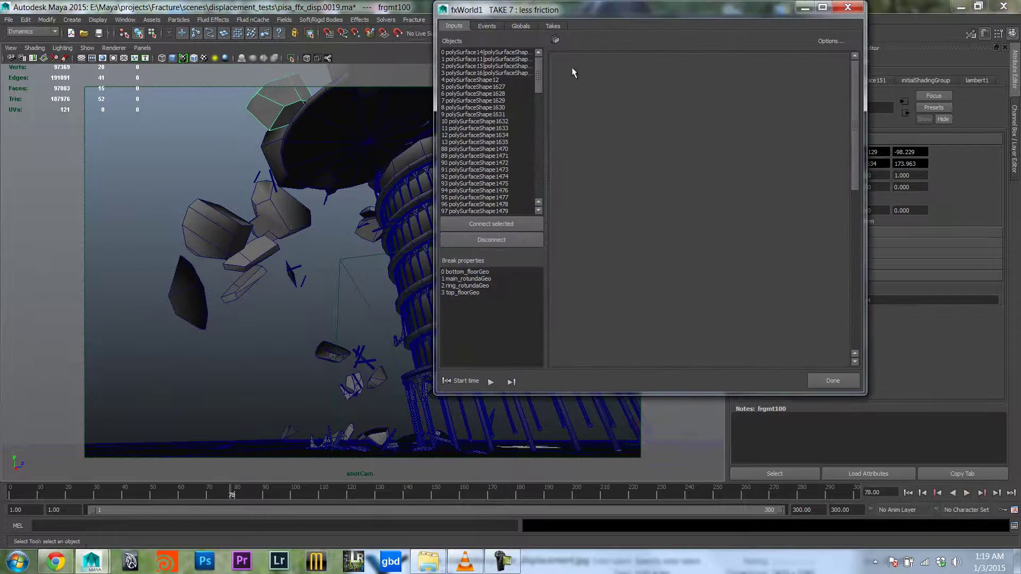
left_click(469, 279)
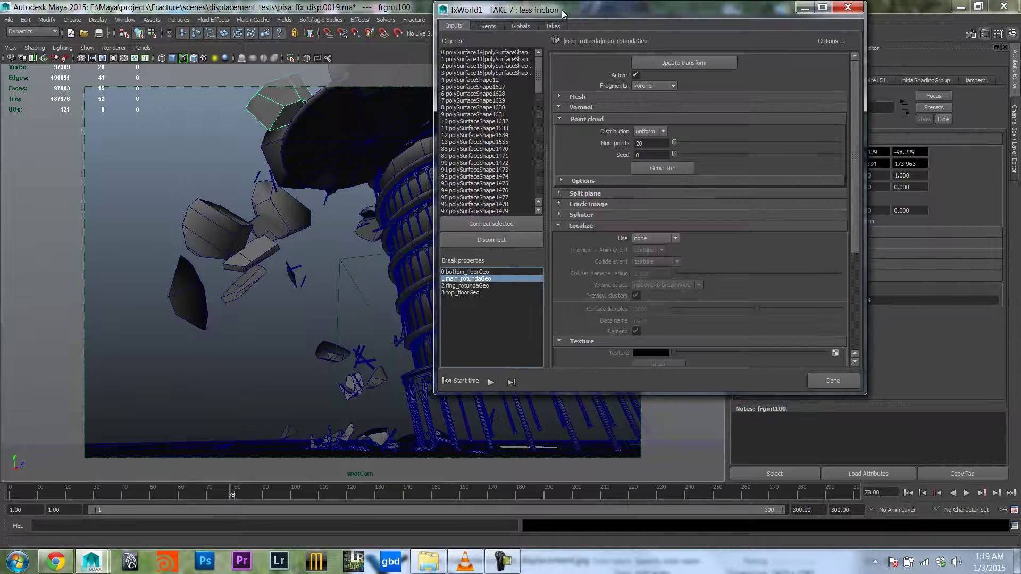
left_click_drag(564, 13, 695, 31)
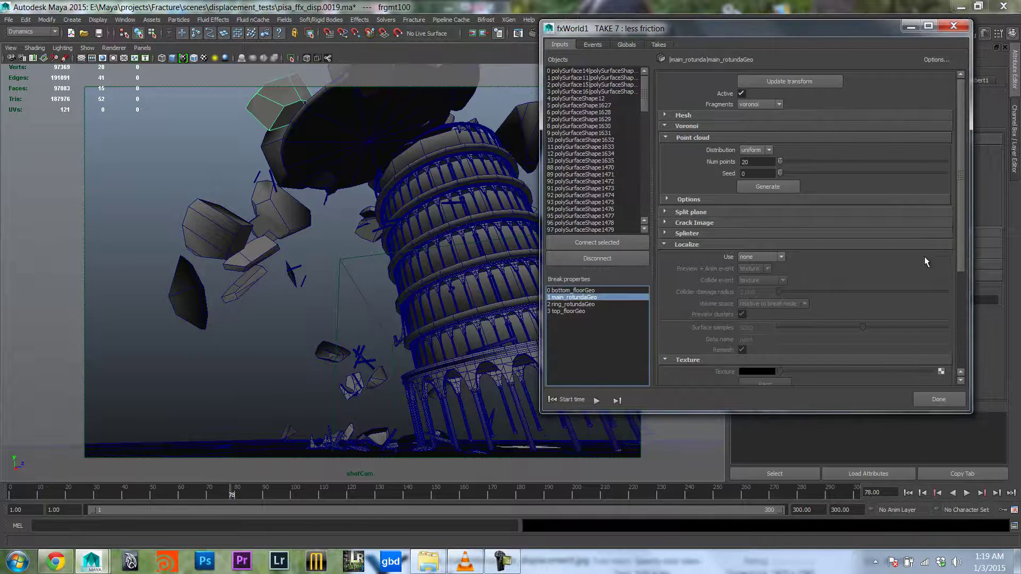
left_click_drag(958, 203, 955, 358)
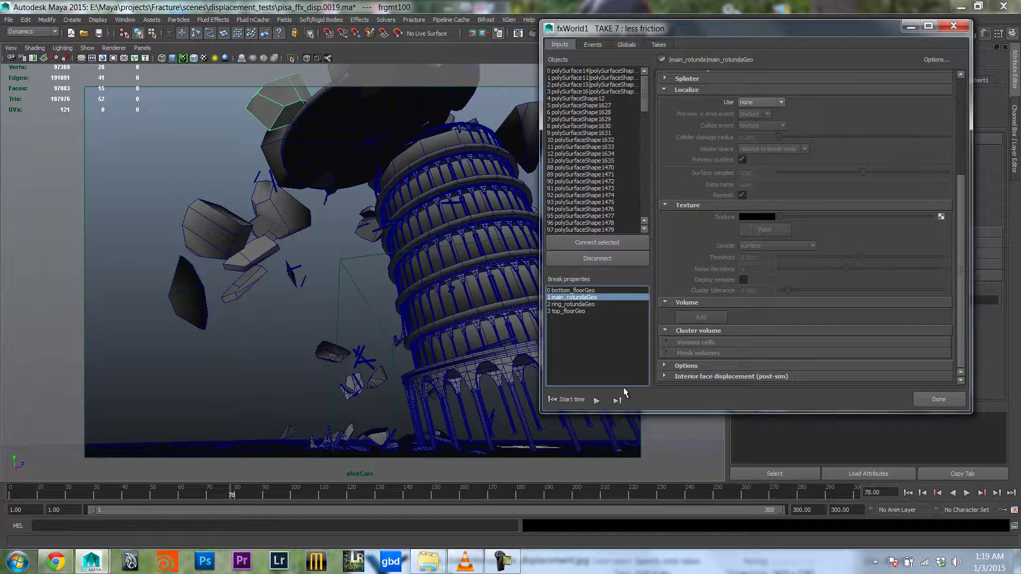
Enable post-simulation interior face displacement for main_rotundaGeo with the "fragments only" option
left_click(741, 376)
left_click_drag(960, 250, 963, 335)
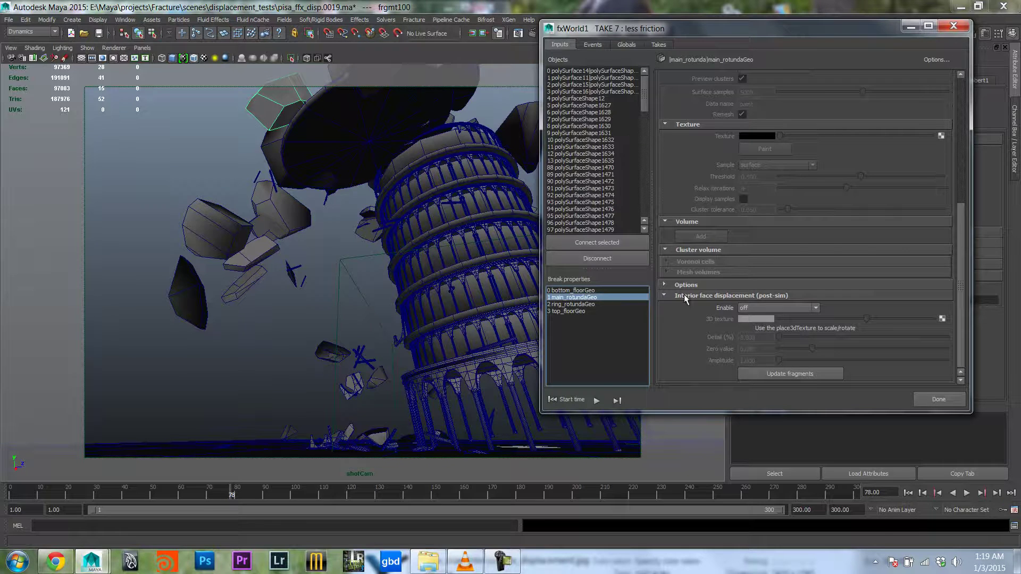
left_click(783, 309)
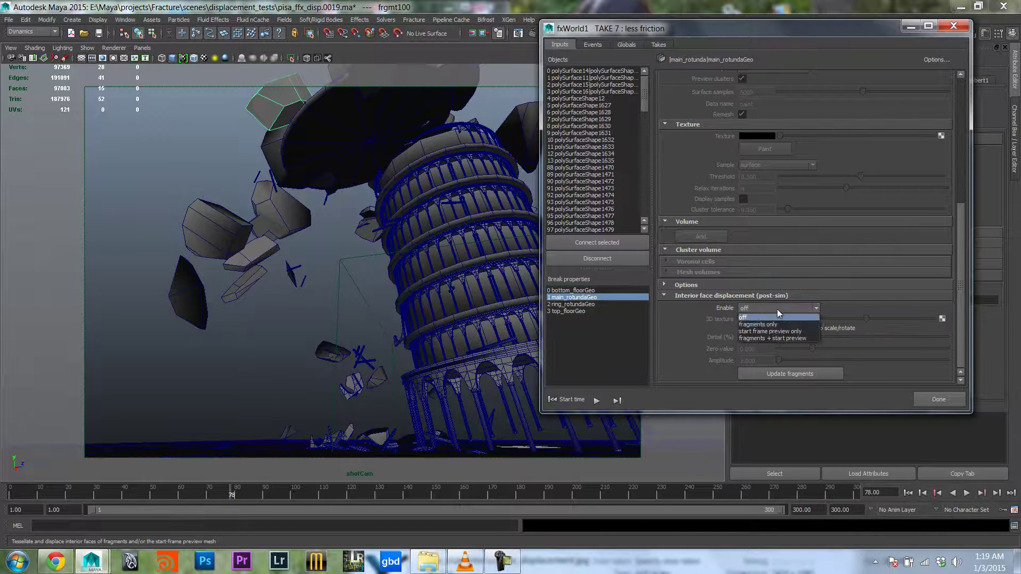
left_click(772, 326)
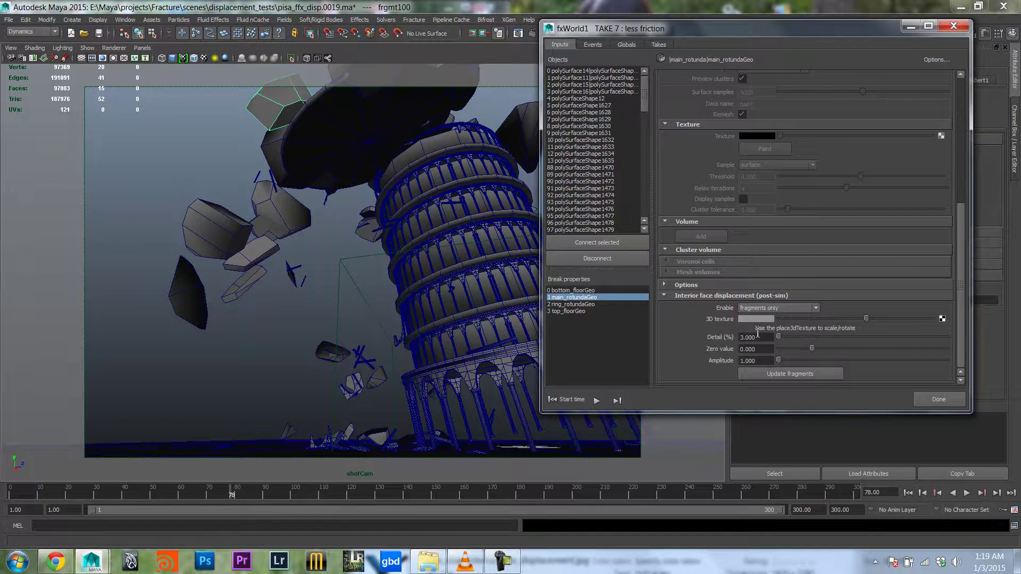
Assign a Solid Fractal 3D texture to the interior face displacement of main_rotundaGeo
left_click_drag(744, 29, 497, 30)
left_click_drag(721, 408, 710, 465)
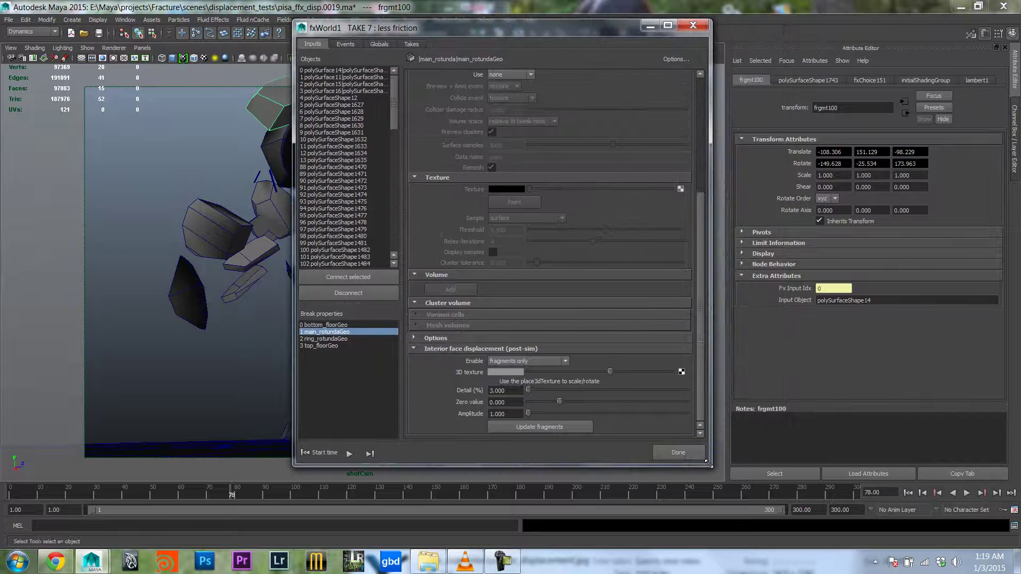
left_click(682, 372)
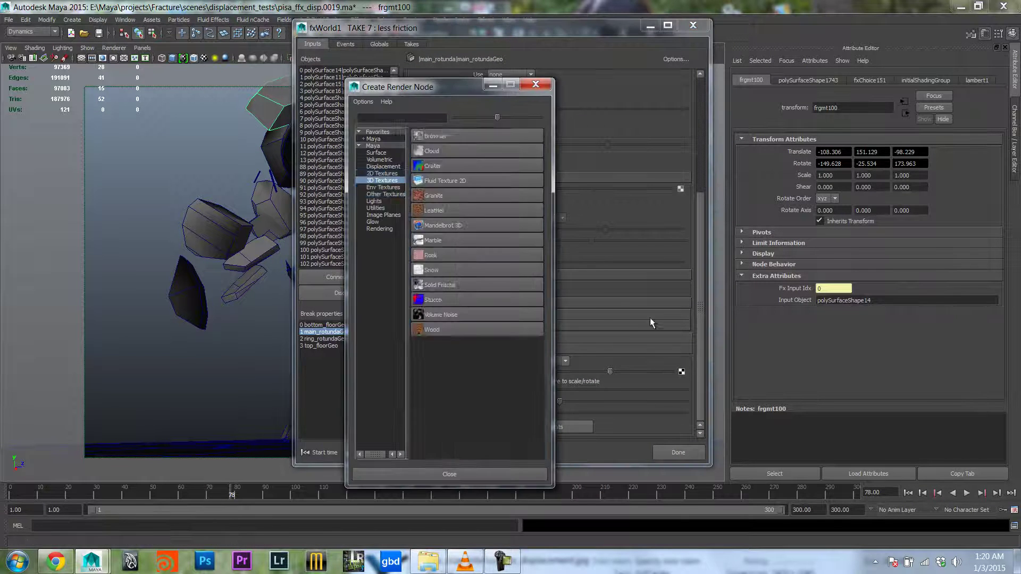
left_click(384, 181)
left_click(450, 287)
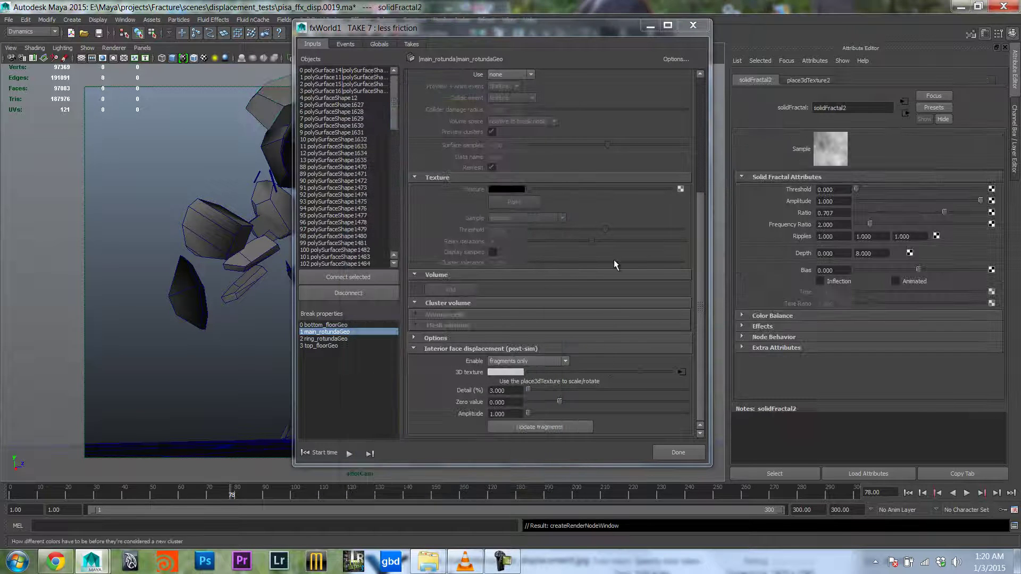
left_click_drag(700, 208, 706, 274)
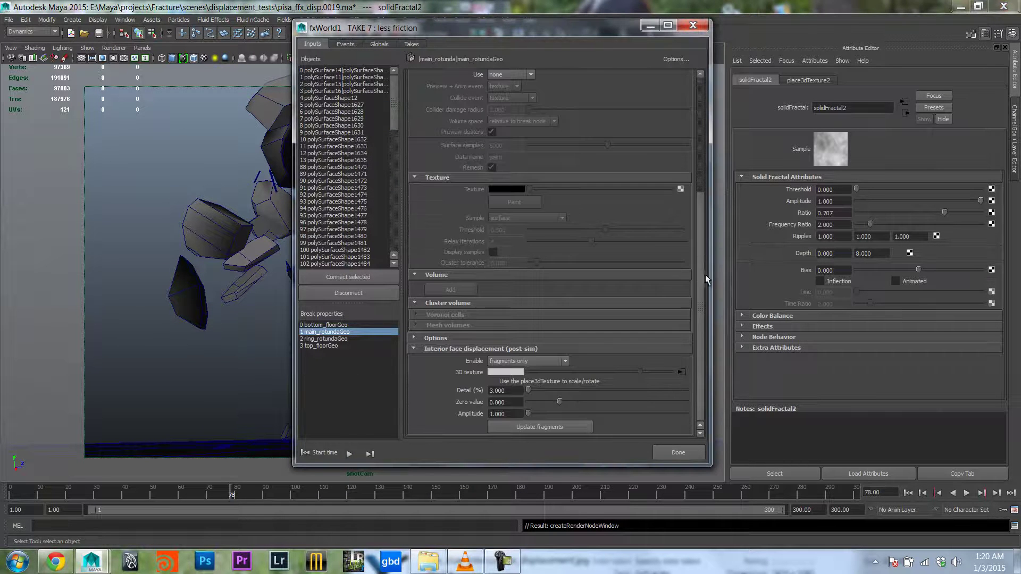
Try a threshold of 1 on the solid fractal and set it back to 0
double_click(845, 189)
type("1")
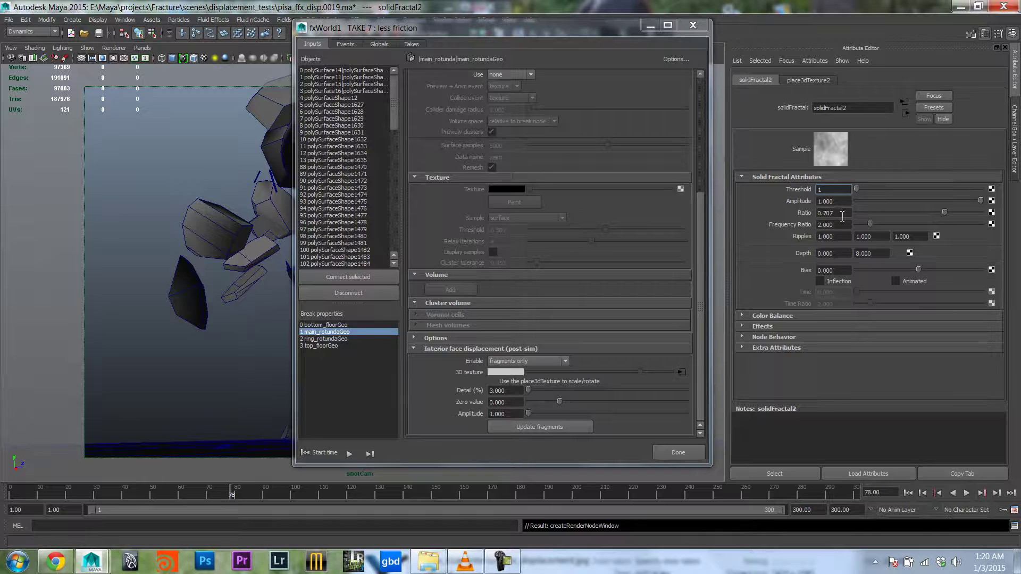
left_click(842, 213)
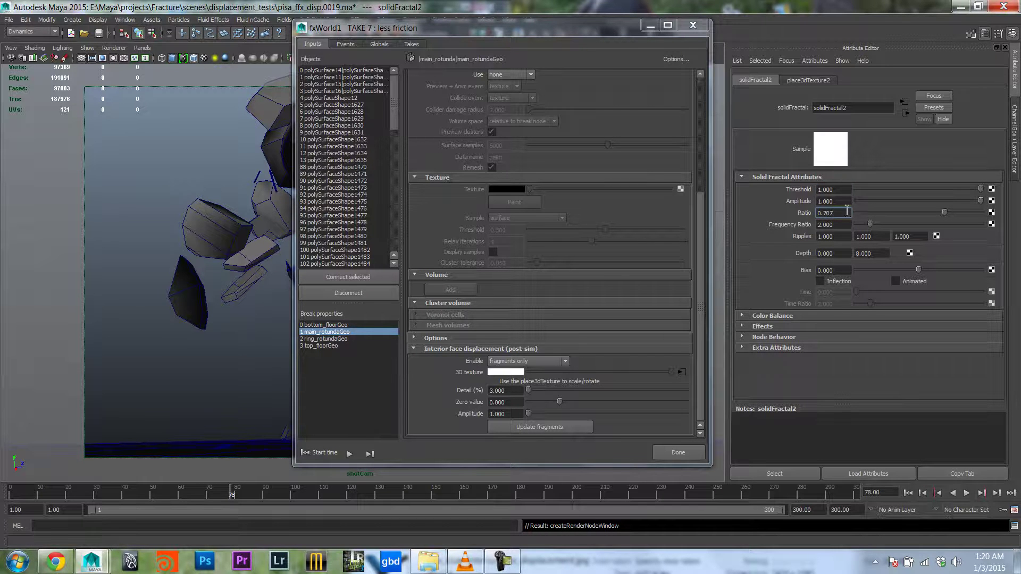
double_click(845, 189)
type("0")
key("Return")
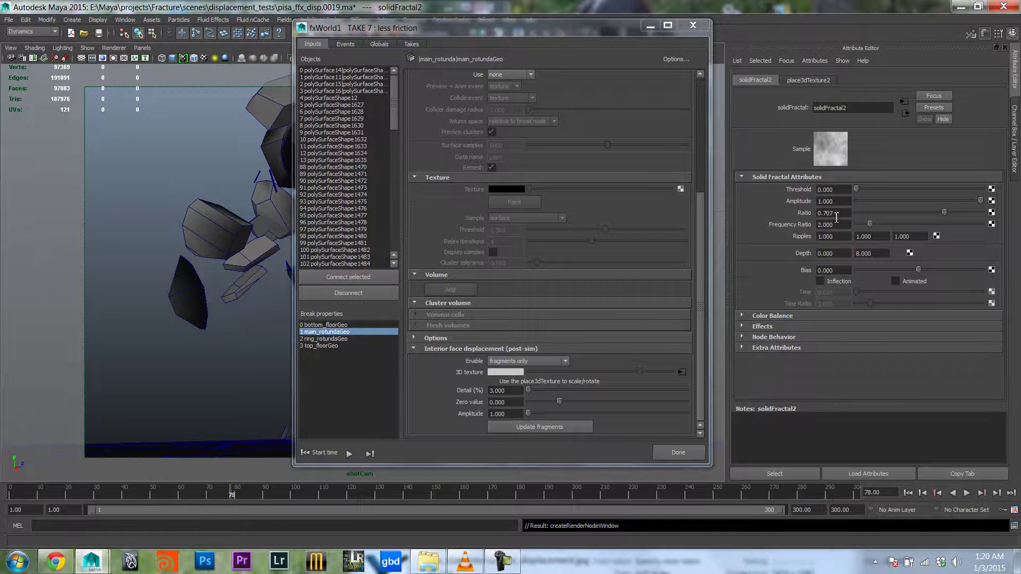
Set the solid fractal's maximum depth to 12 and increase its ratio
double_click(880, 252)
type("12")
key("Return")
left_click_drag(949, 213, 972, 212)
Show the fractal's place3dTexture2 attributes and advance the simulation to frame 103
left_click(807, 80)
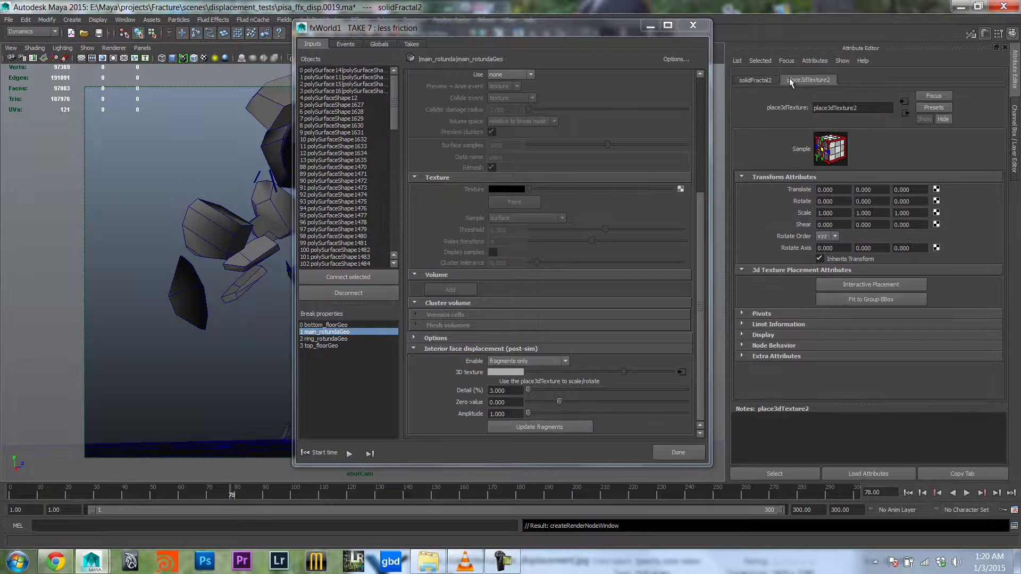
left_click_drag(595, 29, 708, 19)
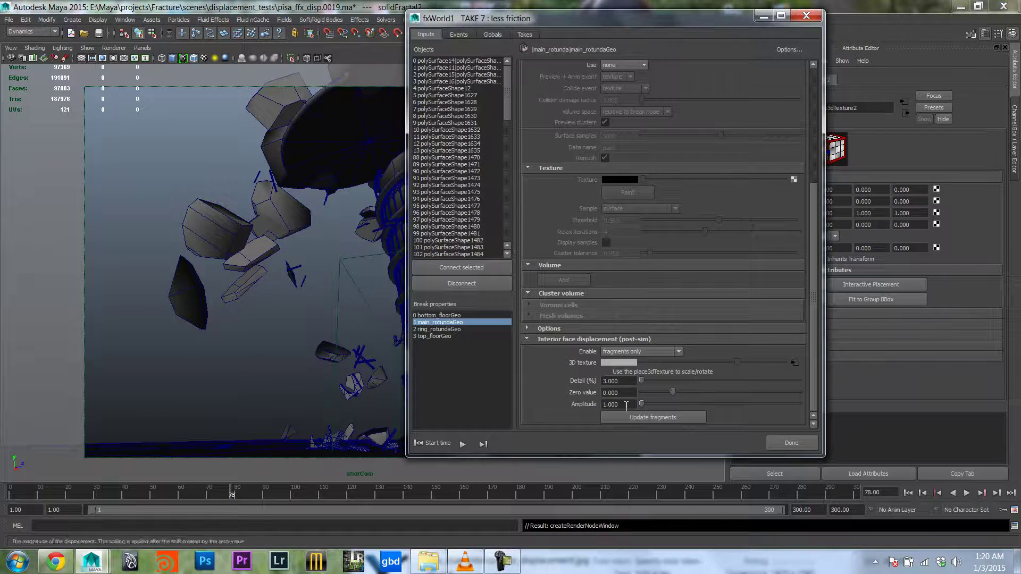
key("alt+v")
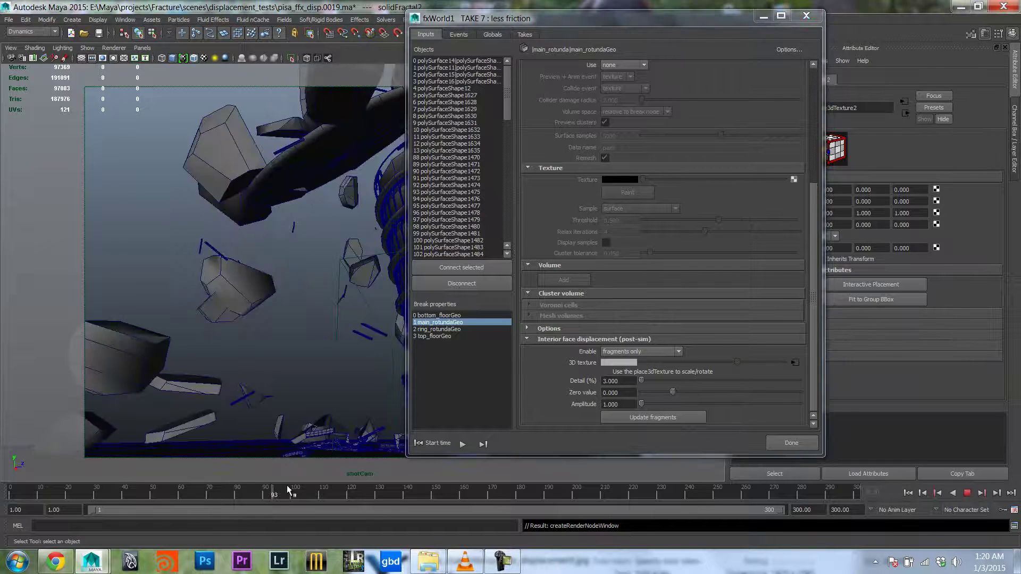
left_click(291, 490)
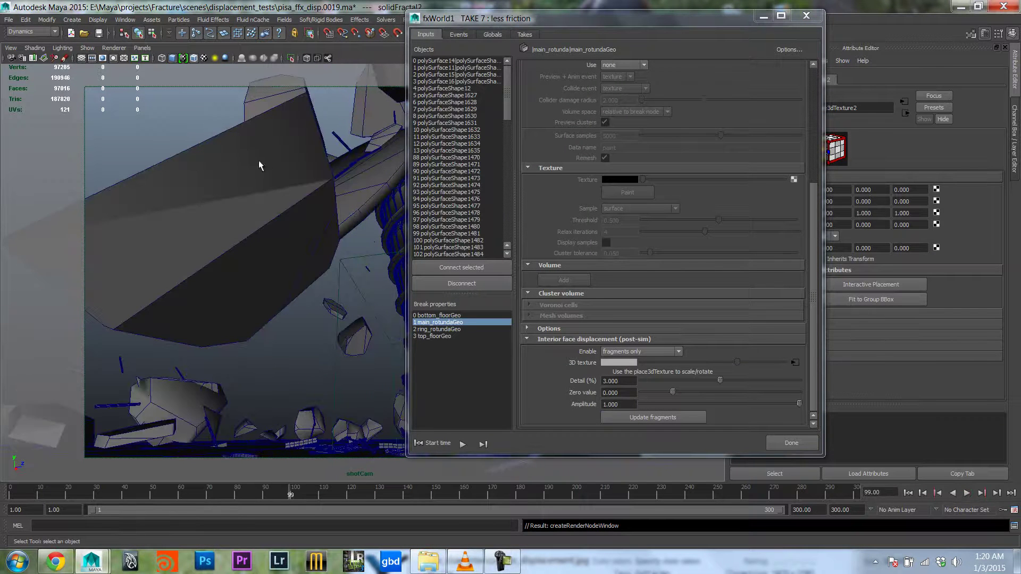
left_click(304, 492)
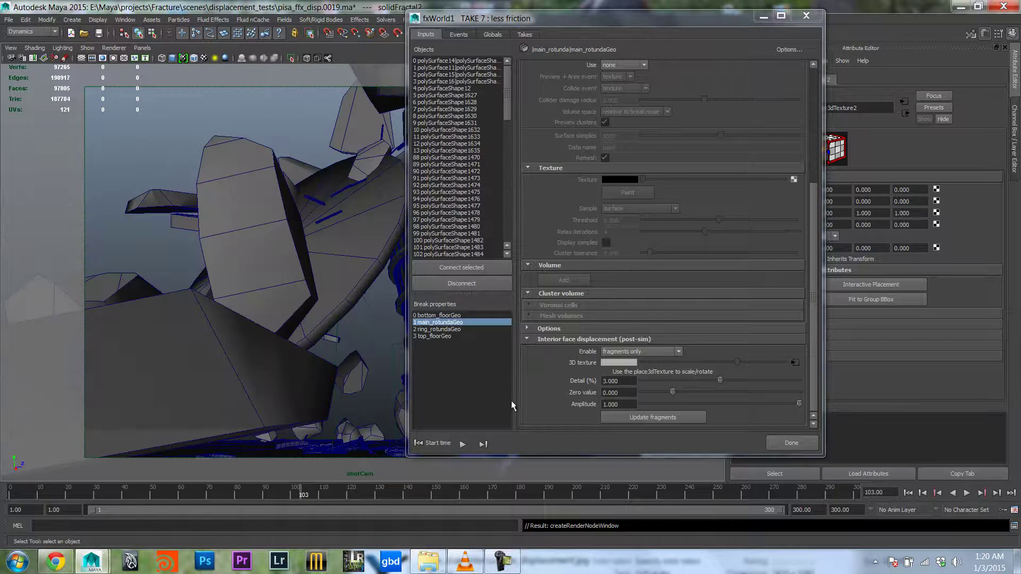
Set the displacement's zero value to 0.5 and amplitude to 1.5, and update the fragments
left_click(632, 394)
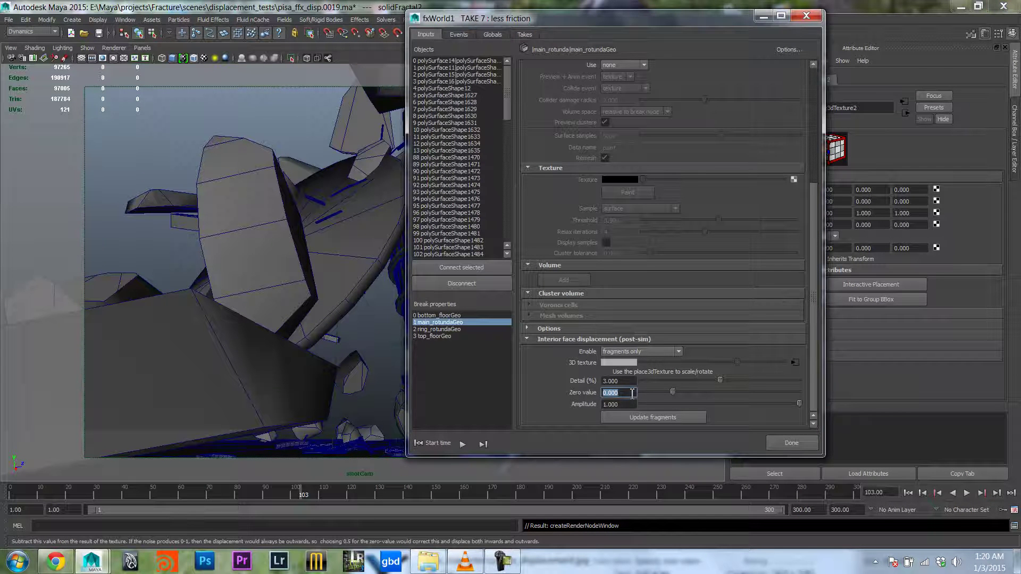
type(".5")
key("Return")
left_click(630, 405)
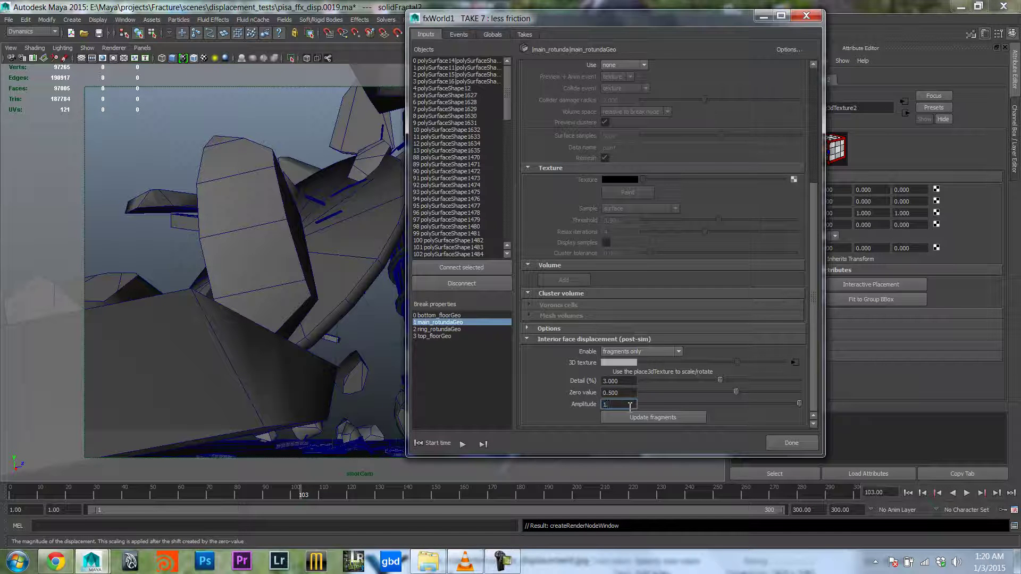
type("1.5")
key("Return")
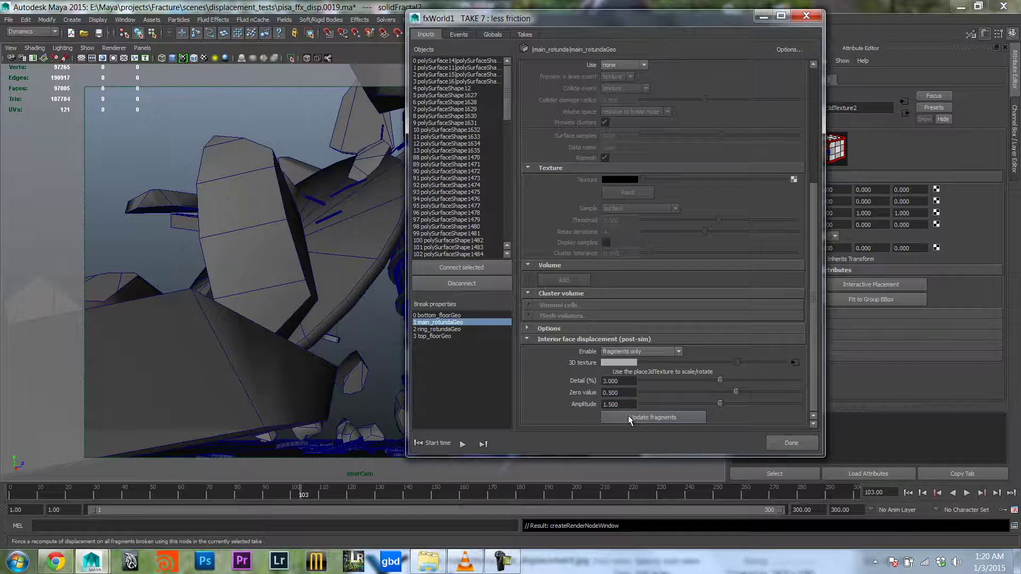
left_click(628, 416)
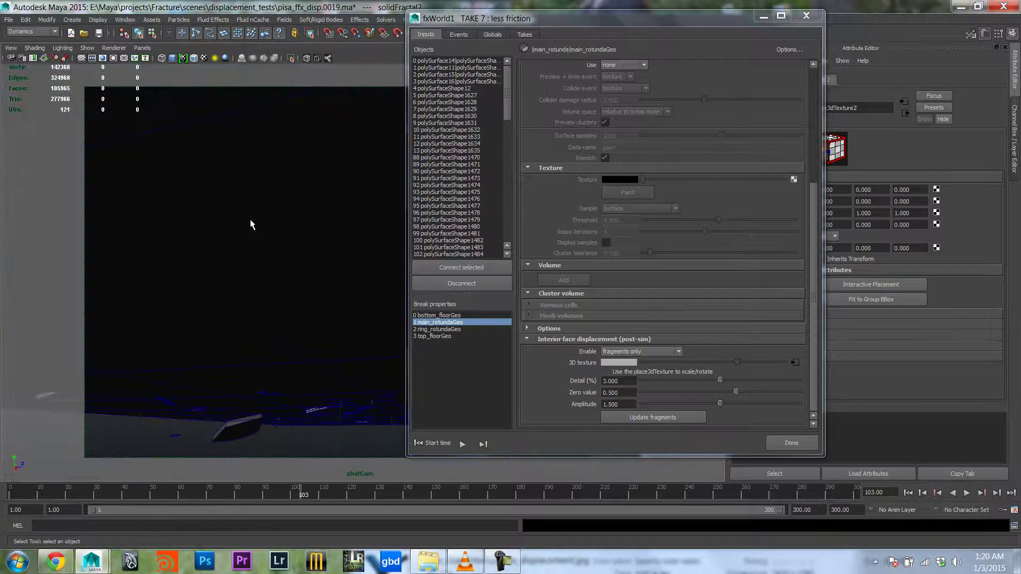
Switch to the perspective view and examine the tessellated interior faces of the fragments beside the tower
key("space")
left_click_drag(251, 221, 303, 242)
right_click_drag(304, 241, 153, 217, "alt")
left_click_drag(153, 217, 181, 176, "alt")
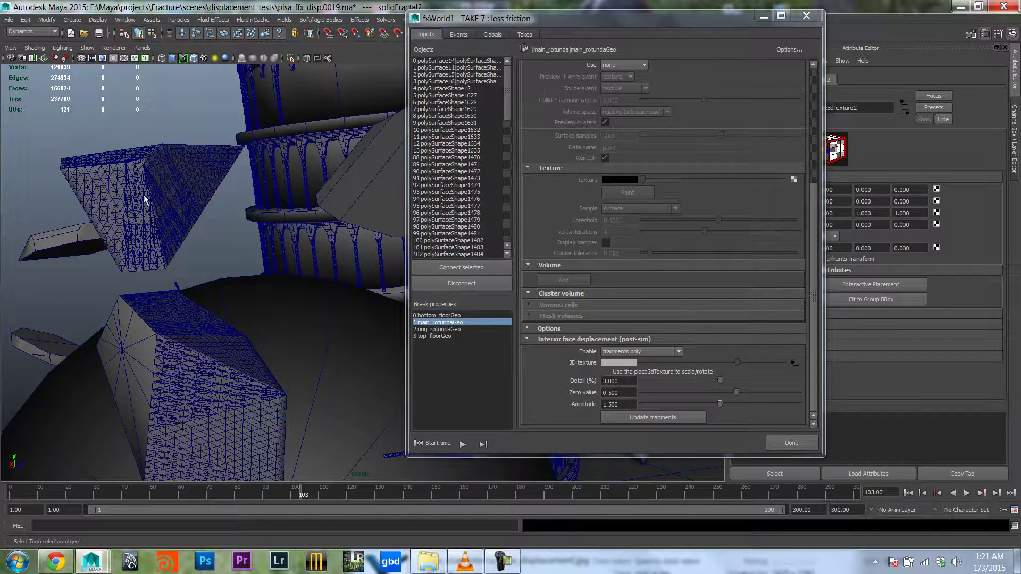
Minimize the fxWorld1 window and set the place3dTexture2 scale to 50 on all three axes
left_click_drag(750, 18, 706, 49)
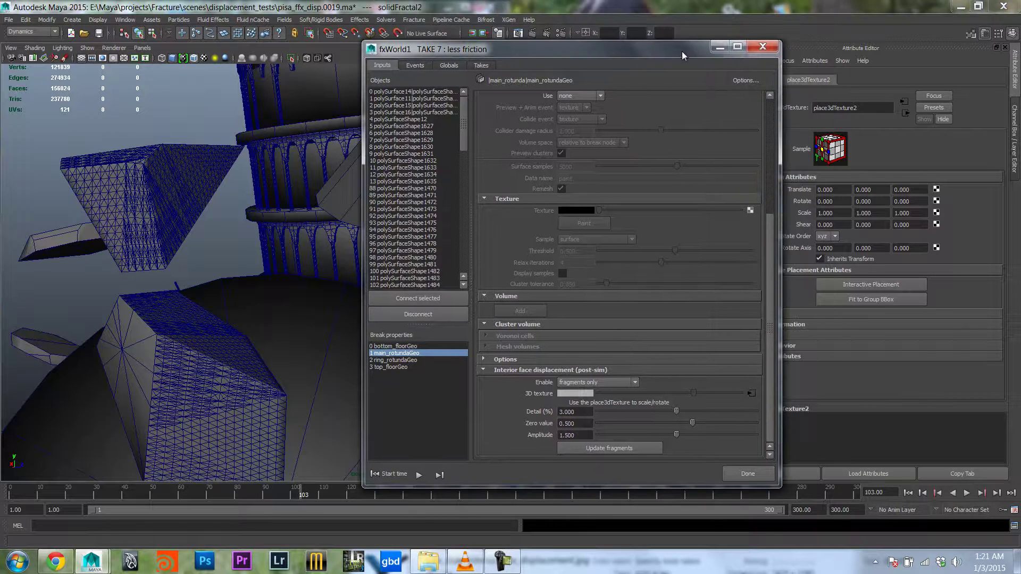
left_click(719, 49)
left_click(839, 213)
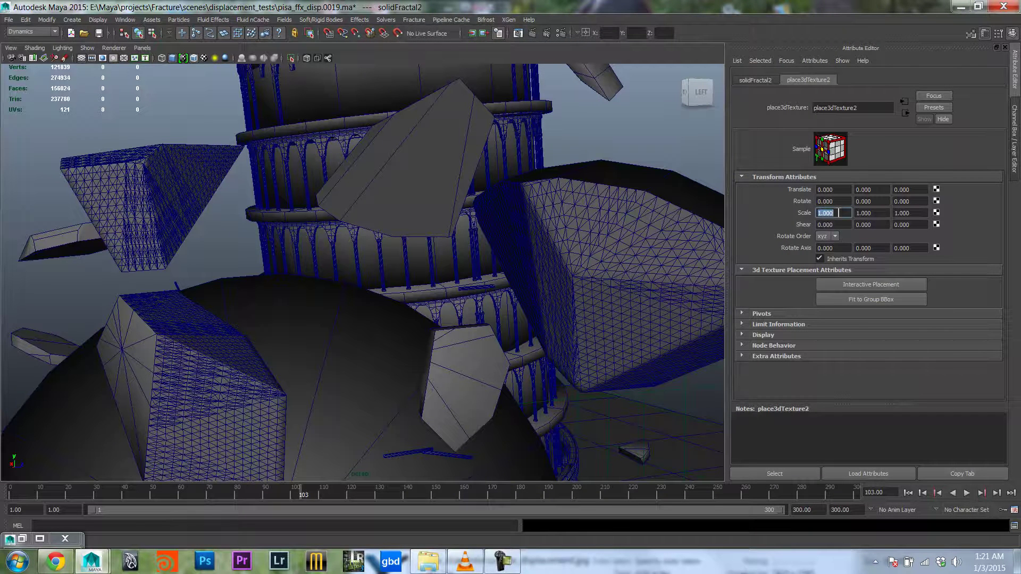
type("50")
key("Tab")
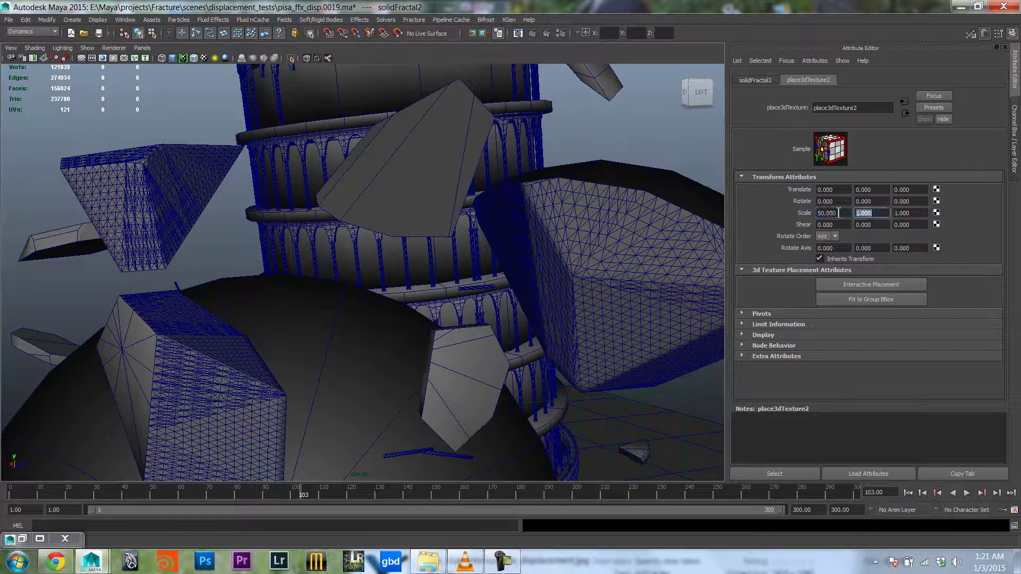
type("50")
key("Tab")
type("50")
key("Tab")
Restore the fxWorld1 window, show main_rotundaGeo's interior face displacement settings and update its fragments with the rescaled texture
key("alt+Tab")
left_click(587, 26)
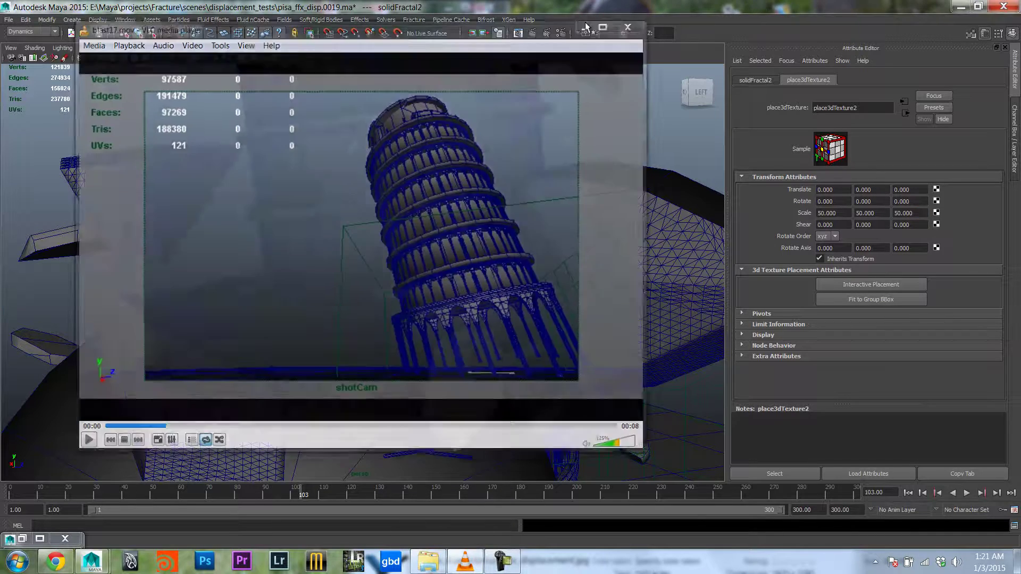
left_click_drag(522, 50, 657, 16)
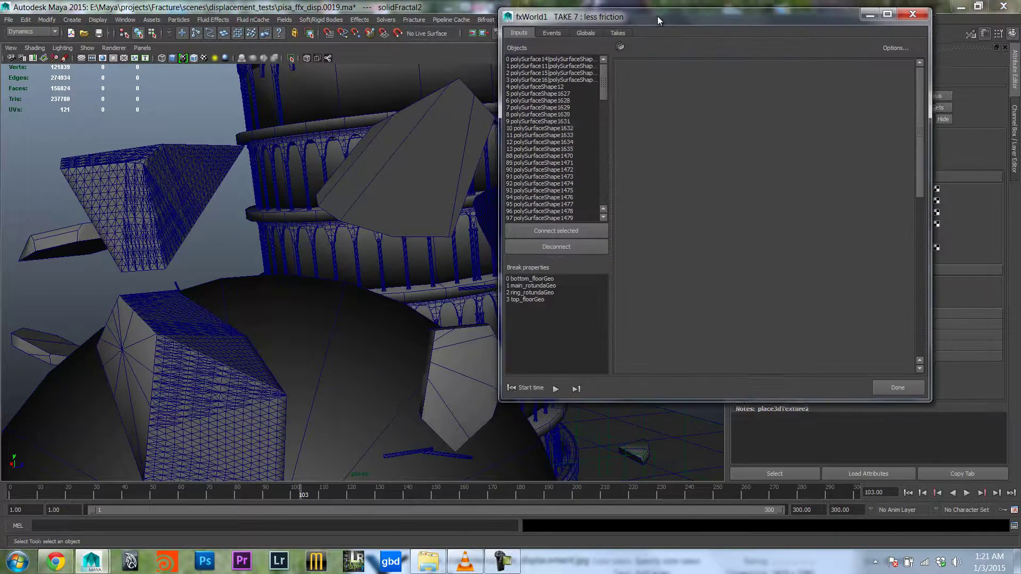
left_click(538, 284)
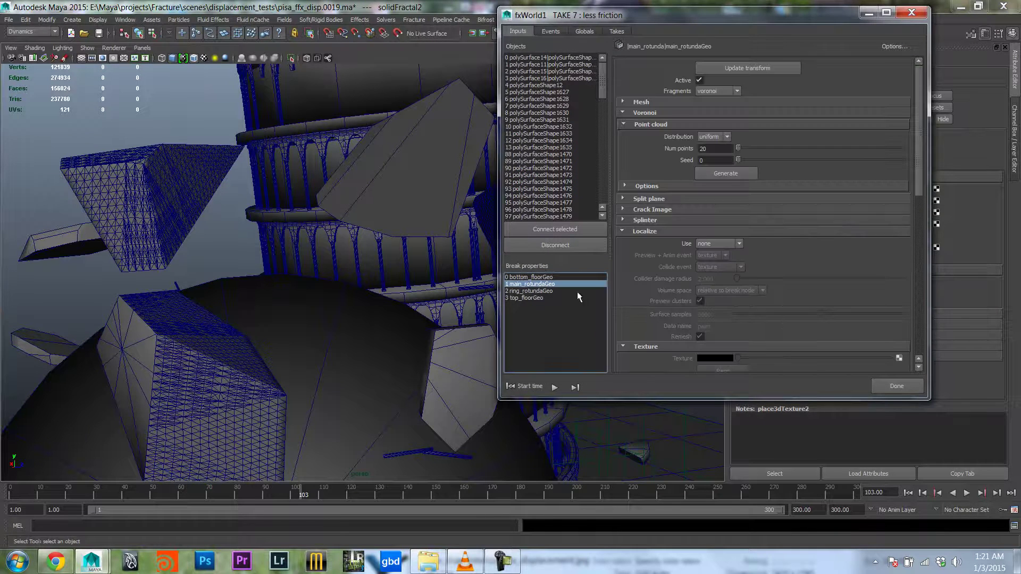
left_click_drag(915, 221, 911, 324)
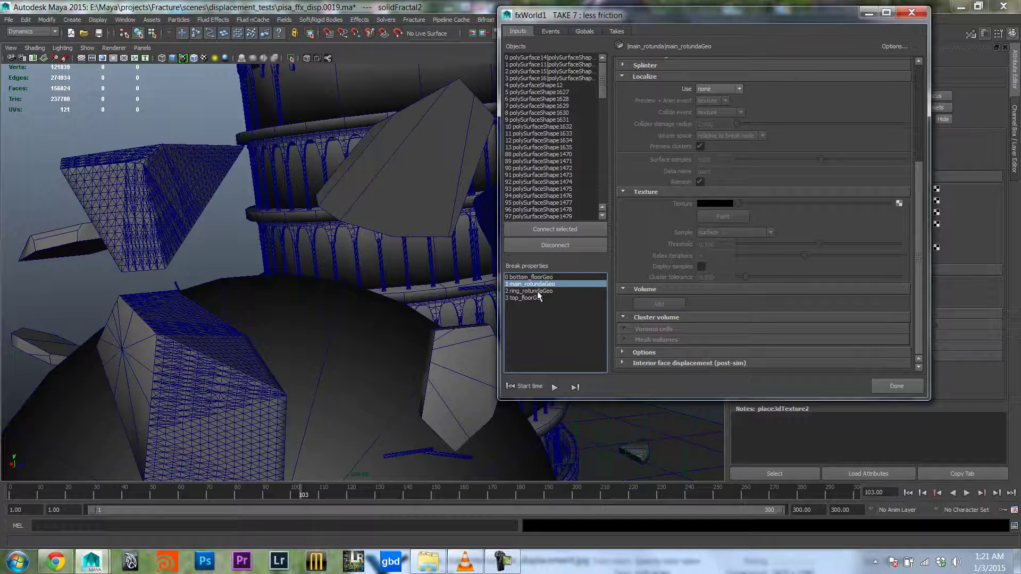
left_click(705, 363)
scroll(922, 247, "down", 3)
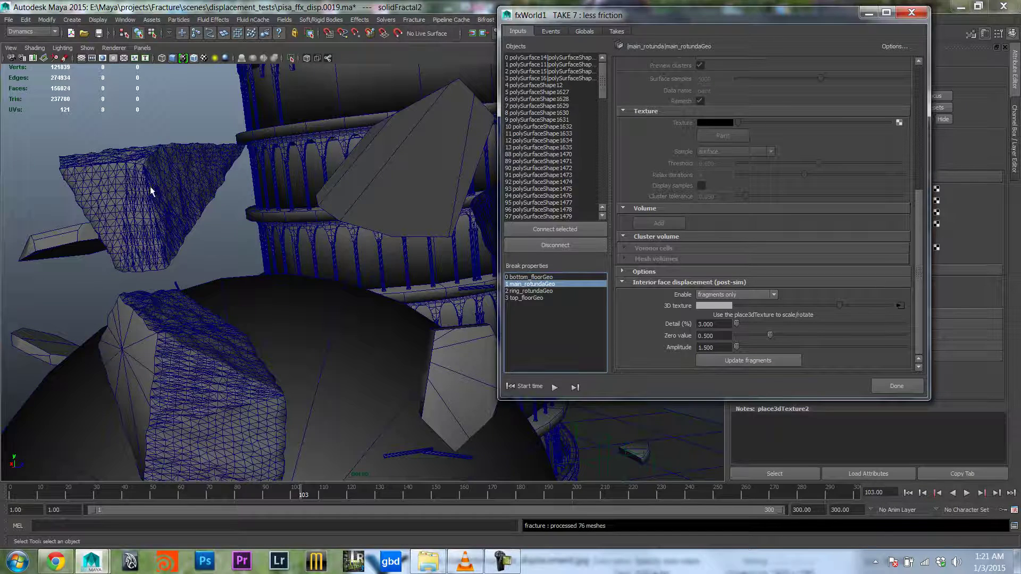
Look through shotCam and move the timeline back to frame 93 to check the displaced interior faces
left_click_drag(759, 16, 688, 28)
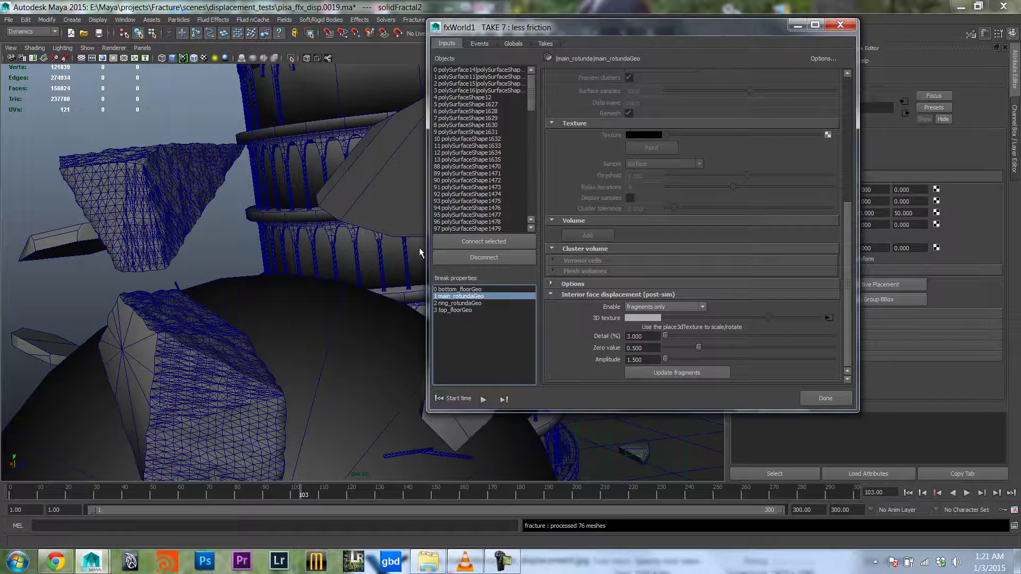
right_click_drag(181, 319, 360, 69, "alt")
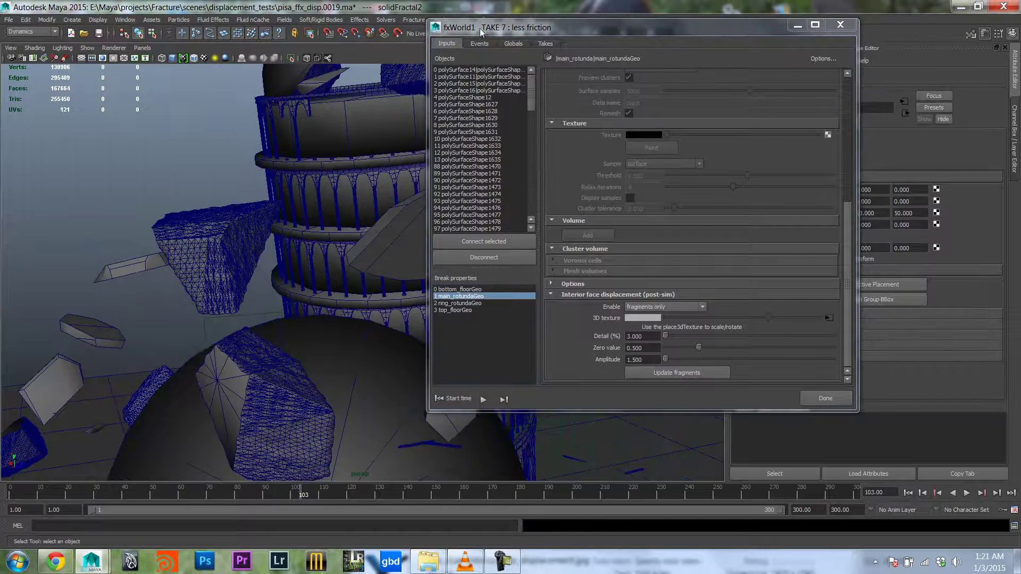
left_click_drag(482, 33, 550, 42)
left_click(143, 48)
mouse_move(181, 58)
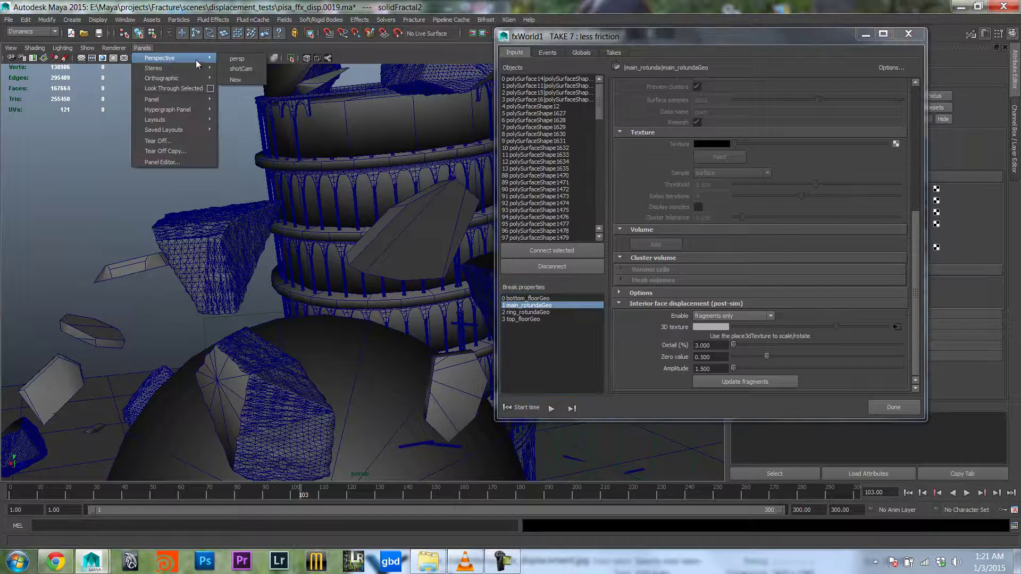
left_click_drag(359, 347, 327, 445)
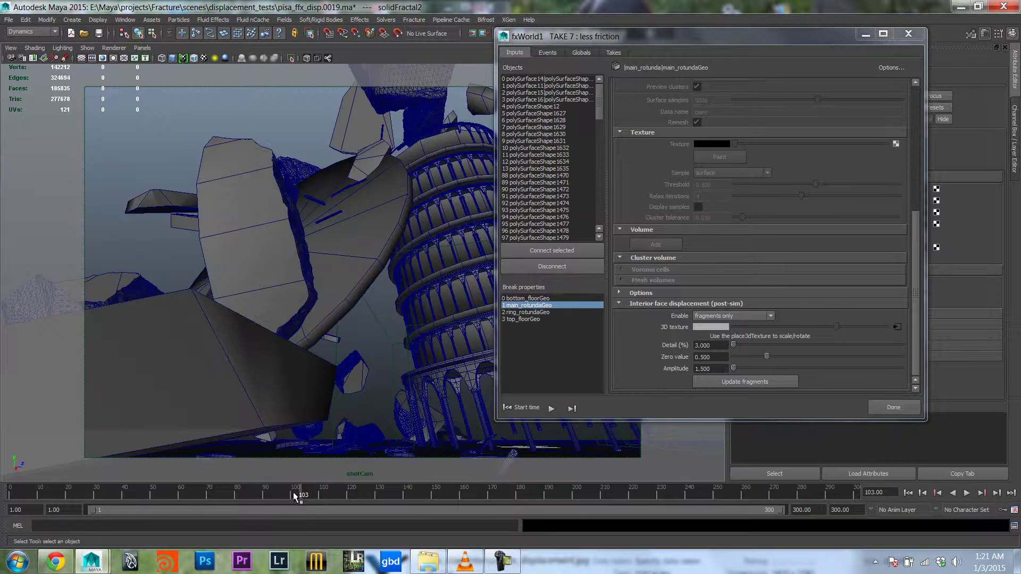
mouse_move(293, 493)
left_mouse_down()
mouse_move(378, 495)
mouse_move(243, 489)
mouse_move(273, 493)
left_mouse_up()
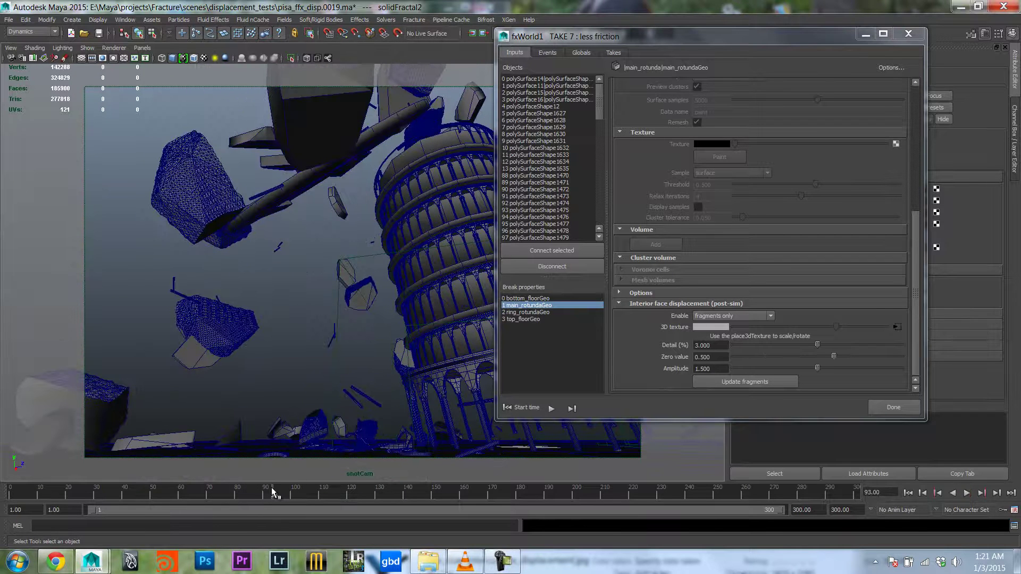